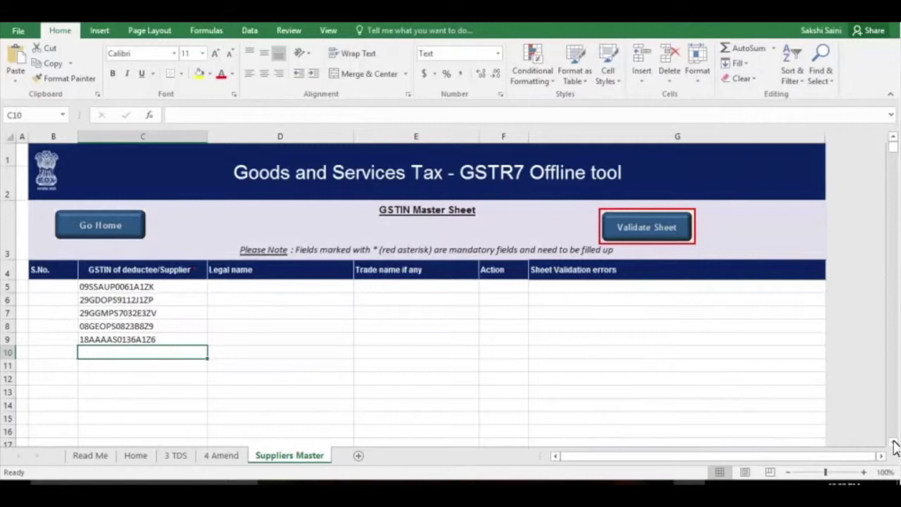
Validate the five supplier GSTINs on the Suppliers Master sheet and dismiss the No Errors message
click(643, 233)
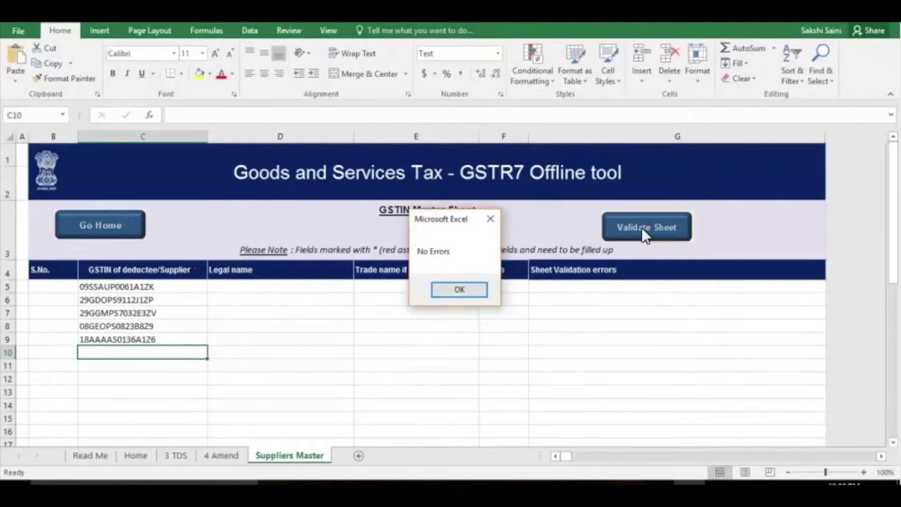
click(459, 291)
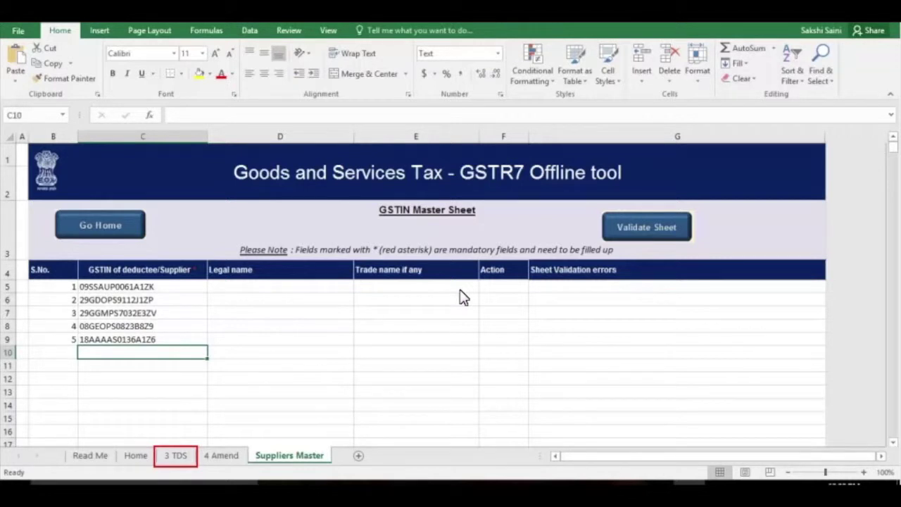
On the 3 TDS sheet, pick supplier GSTINs for B5–B7 and enable the Suppliers' Master drop-down
click(176, 455)
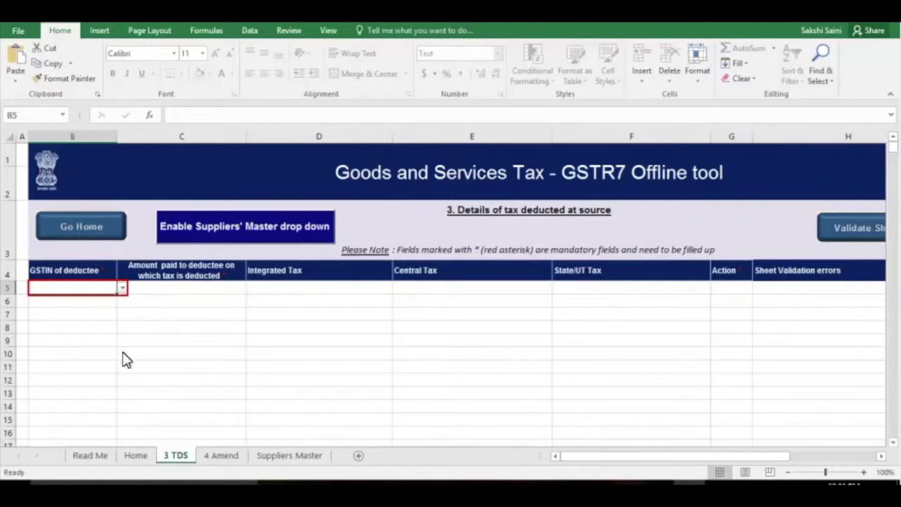
click(122, 288)
click(112, 299)
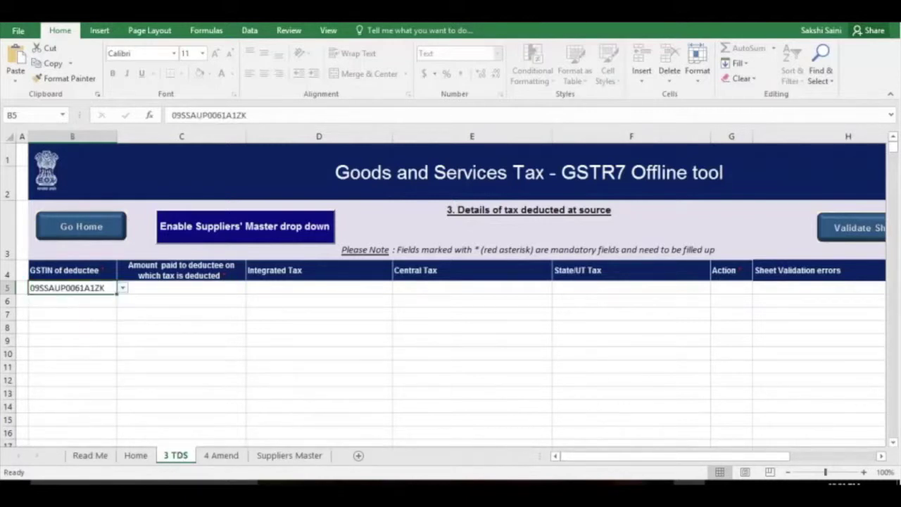
click(122, 301)
click(98, 313)
click(70, 314)
click(123, 315)
click(99, 326)
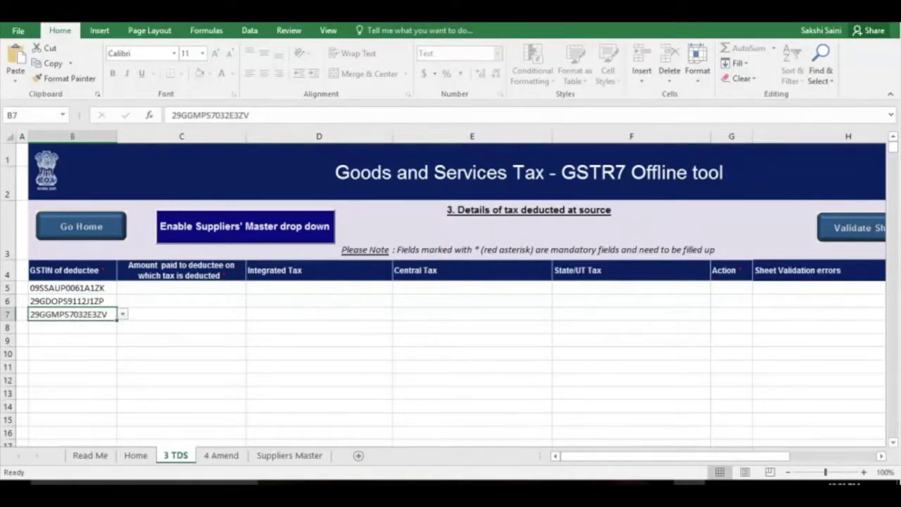
click(247, 226)
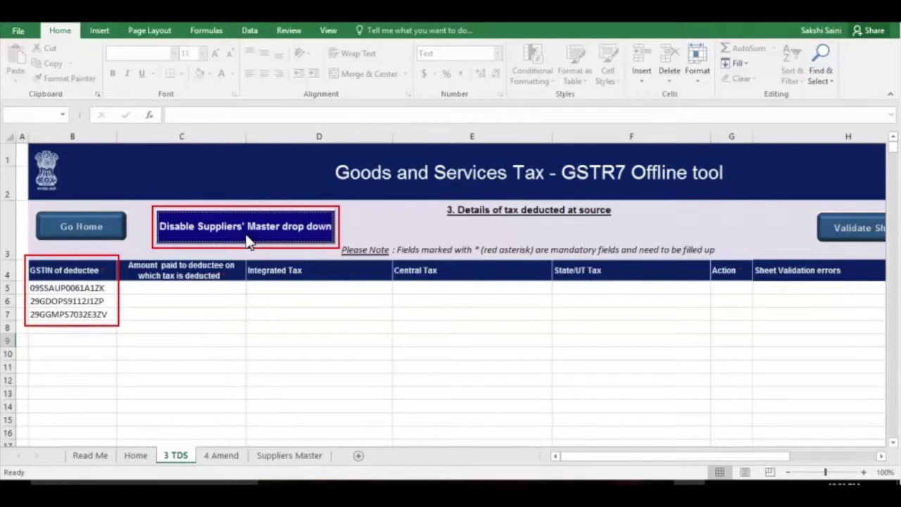
Disable the Suppliers' Master drop-down and enter amounts paid of 8000, 1500 and 1400 in C5:C7
click(247, 237)
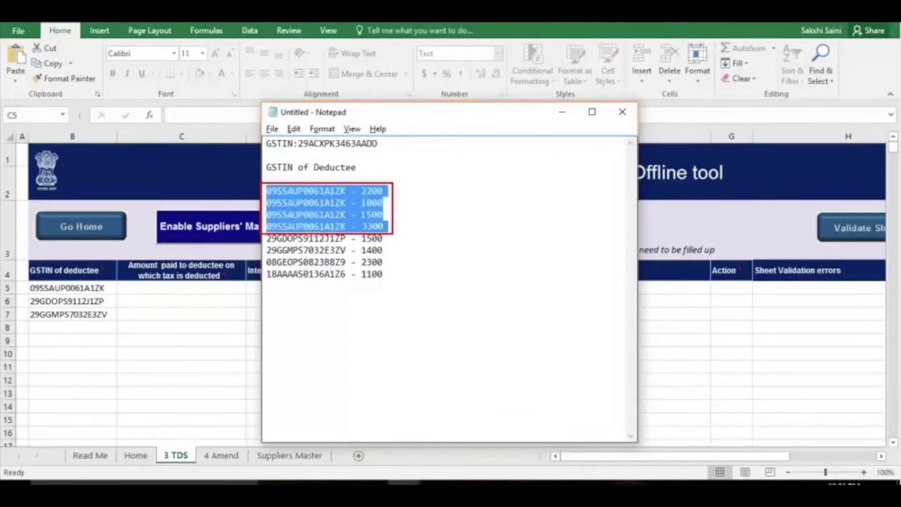
key(alt+Tab)
text(8000)
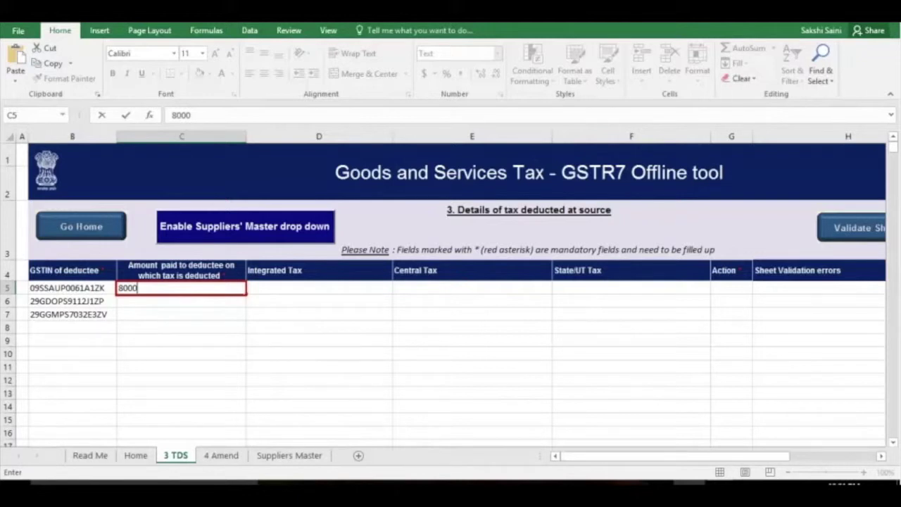
key(Return)
key(shift+Down)
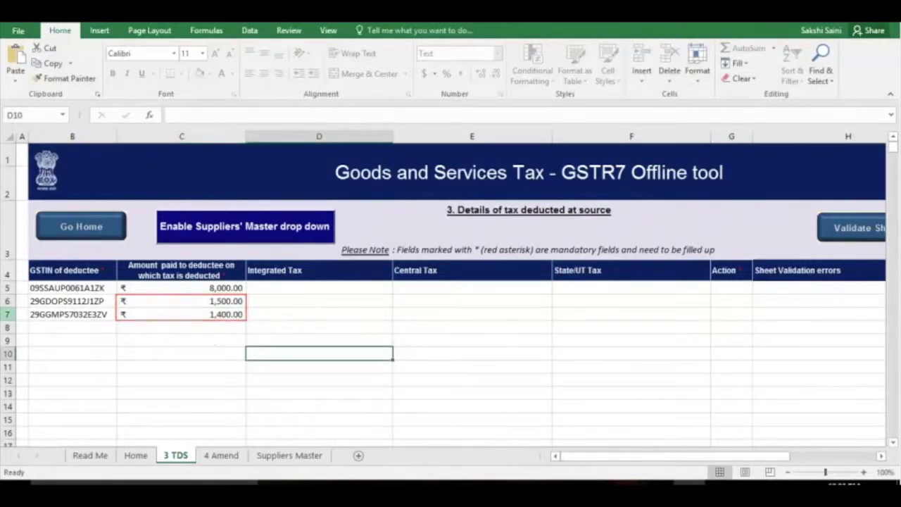
click(319, 287)
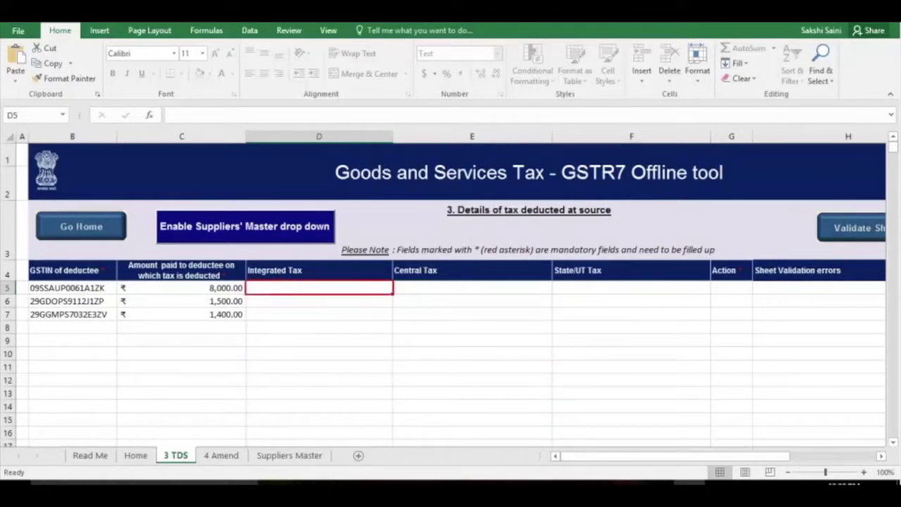
Fill the tax amounts for rows 5–7, starting with 200 integrated tax, and set each Action to Add
text(200)
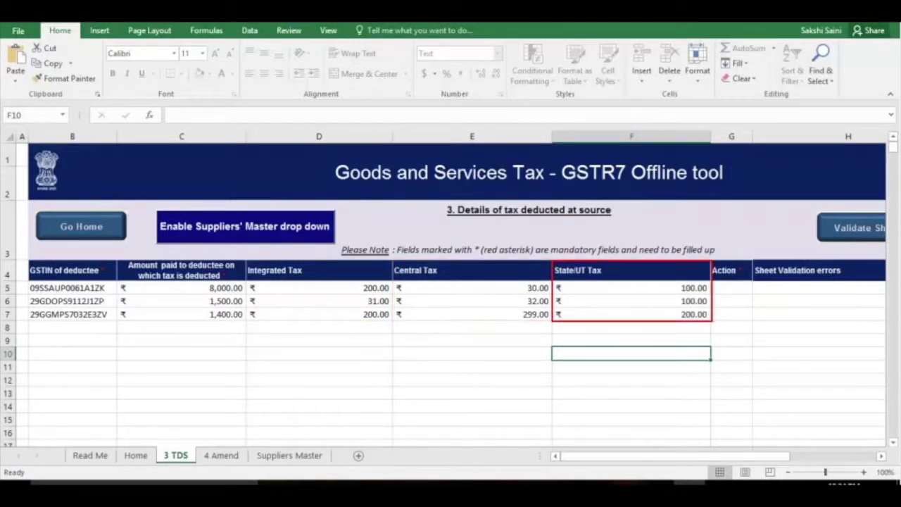
click(731, 287)
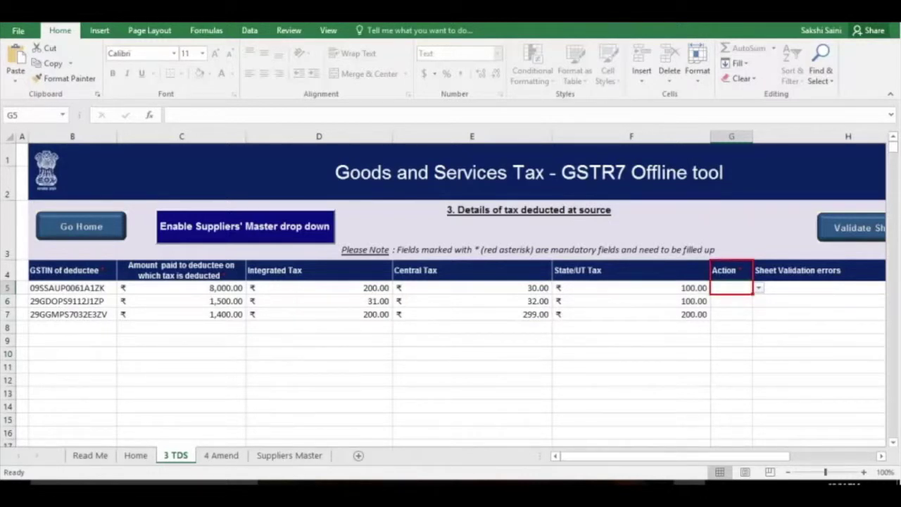
click(759, 288)
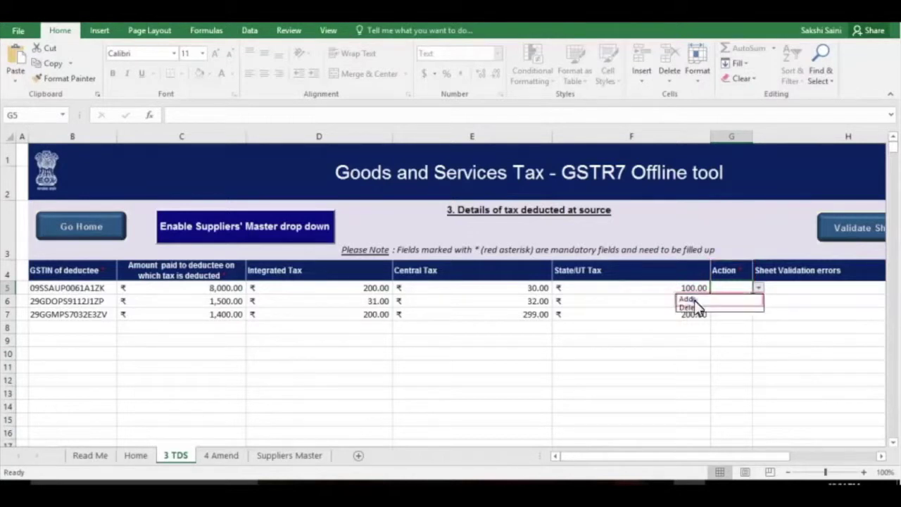
click(726, 300)
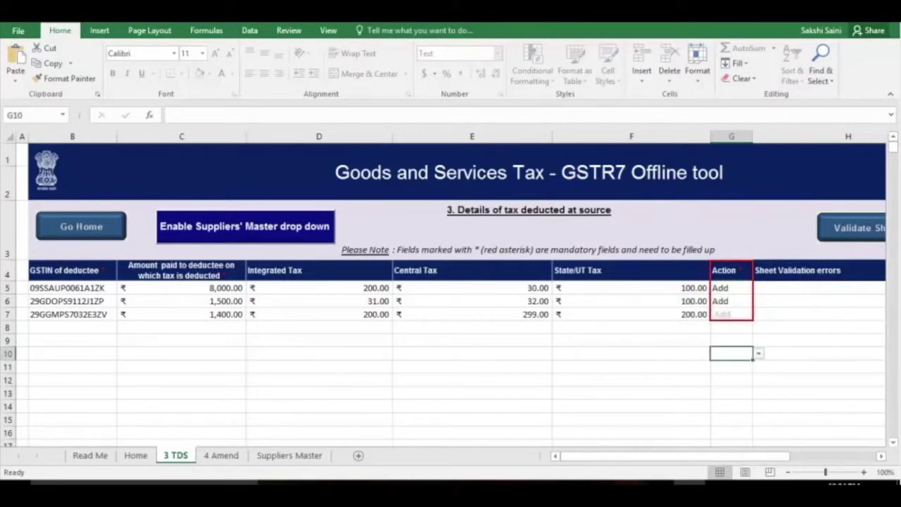
scroll(696, 304, right, 1)
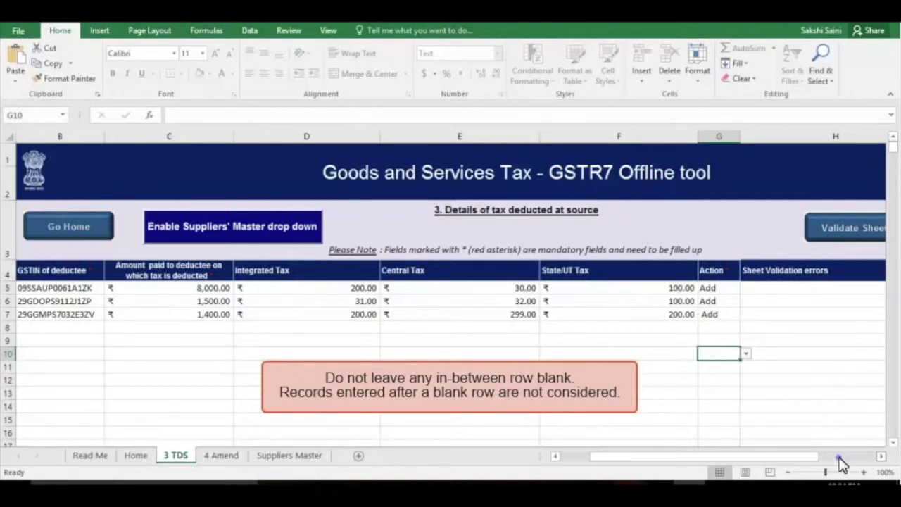
Validate the 3 TDS sheet, which flags rows 5–7 with Error in row
scroll(840, 461, right, 2)
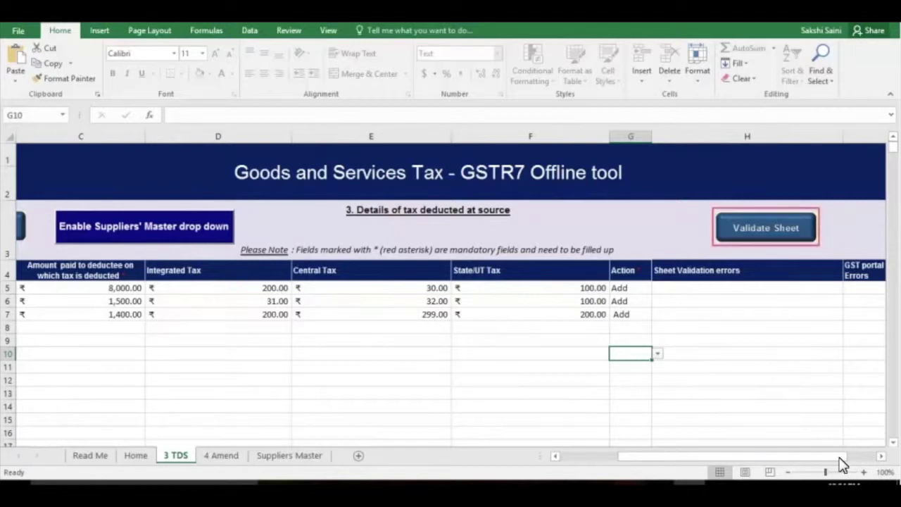
click(765, 240)
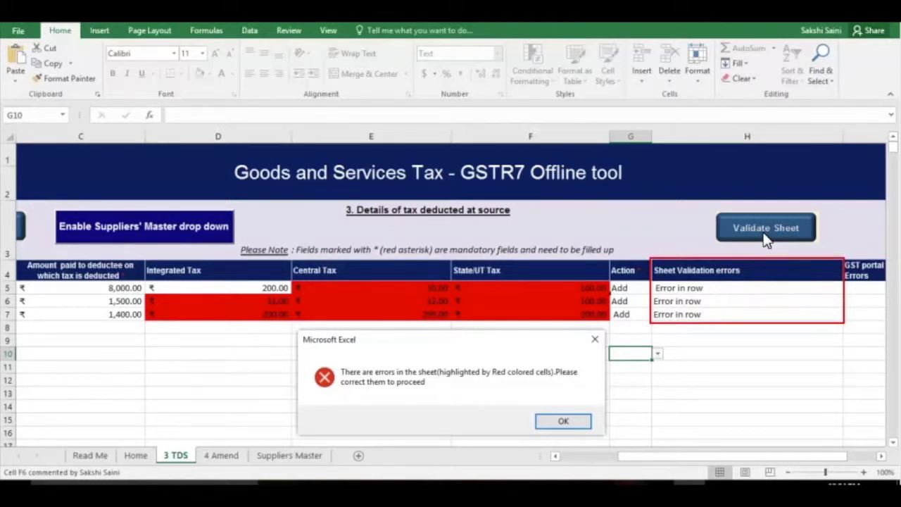
Correct the taxes to ₹160 integrated, ₹15/₹15 and ₹14/₹14 central/state, and re-validate error-free
click(563, 421)
mouse_move(607, 301)
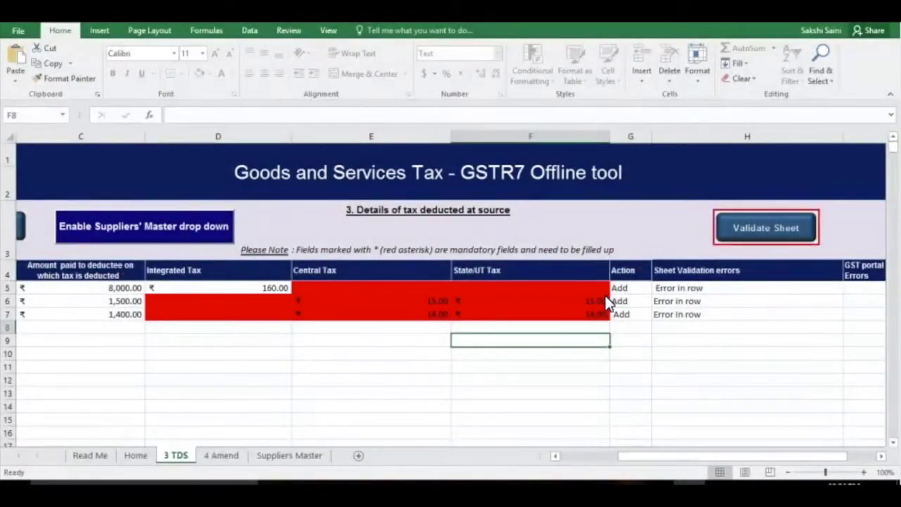
click(767, 225)
click(476, 291)
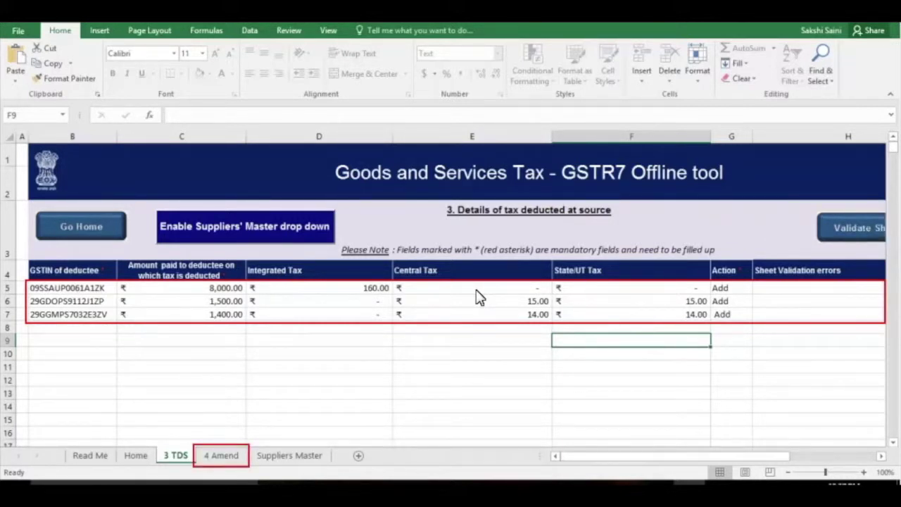
Validate the 4 Amend sheet's June 2018-19 amendment revising ₹1,500 to ₹1,400 with no errors
click(221, 456)
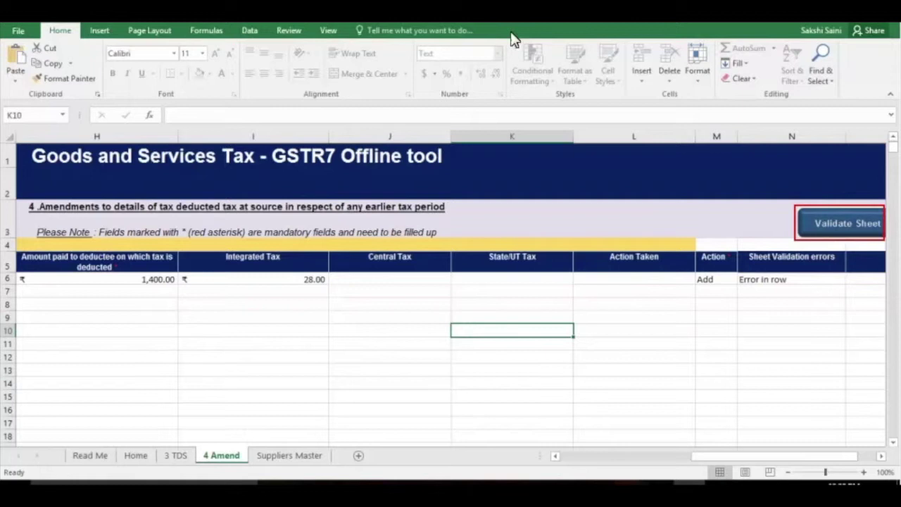
click(835, 222)
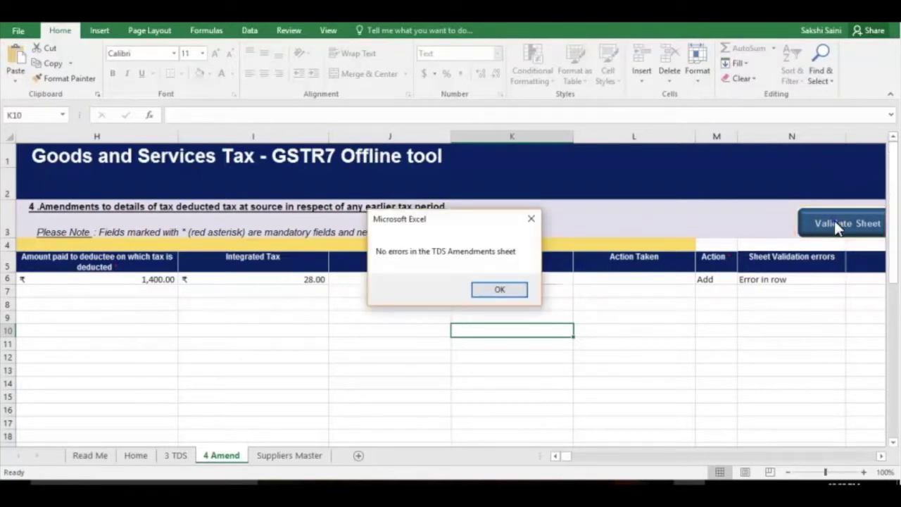
click(499, 289)
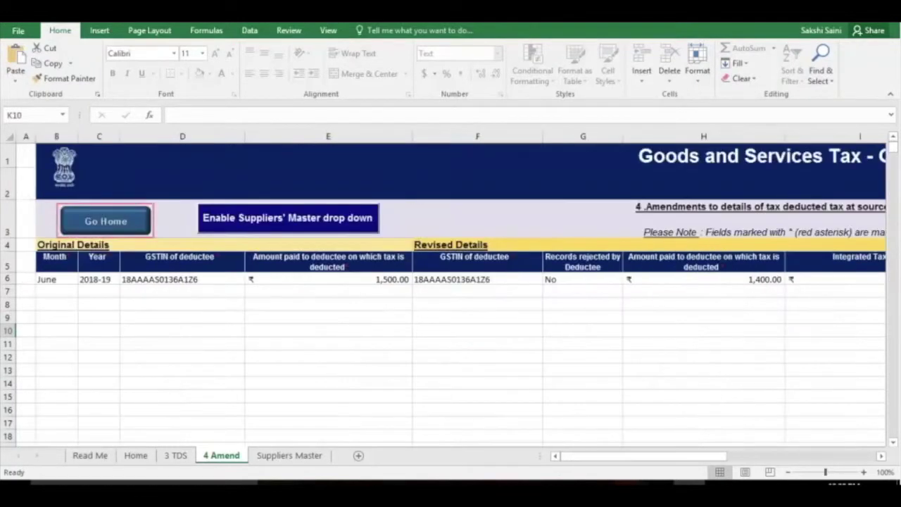
Get the GSTR-7 sectionwise summary on Home: ₹12,300 taxable, ₹188 integrated, ₹29 central and ₹29 state tax
click(116, 232)
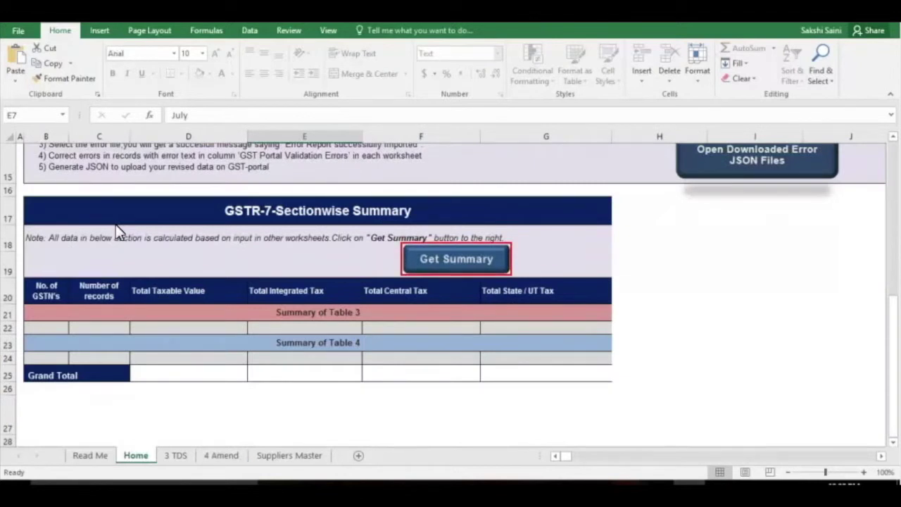
click(447, 258)
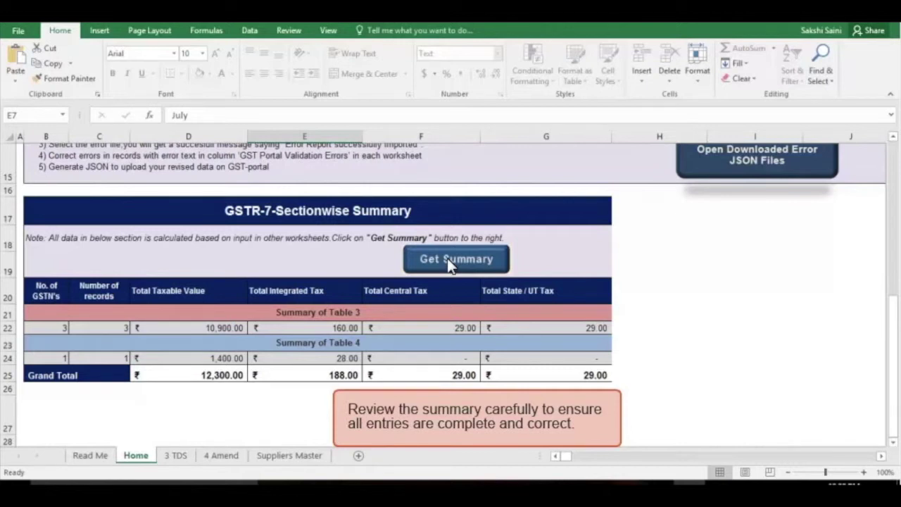
scroll(893, 195, up, 3)
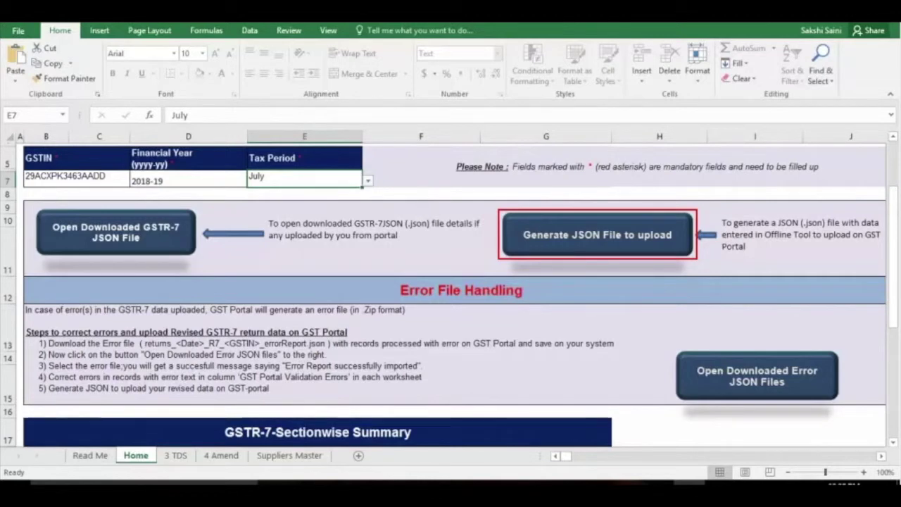
Generate the GSTR-7 upload JSON file and save it to the Desktop under the suggested name
click(617, 235)
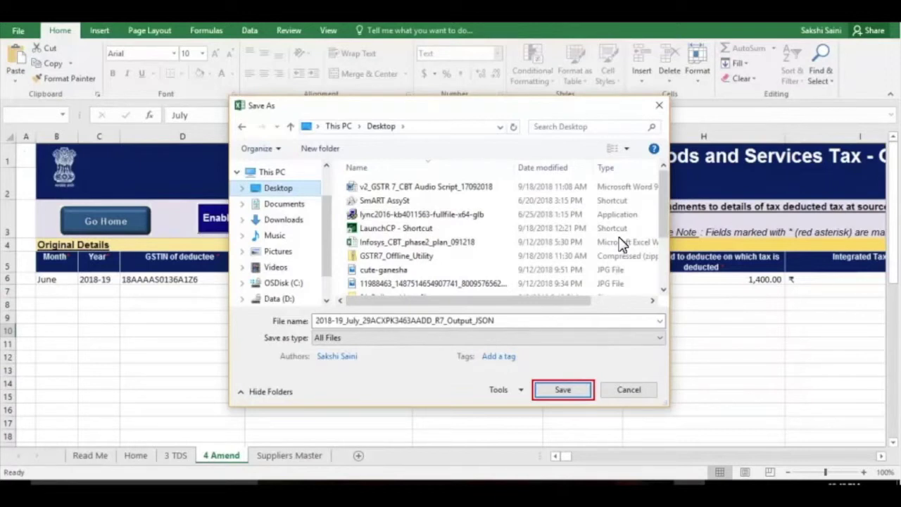
click(562, 388)
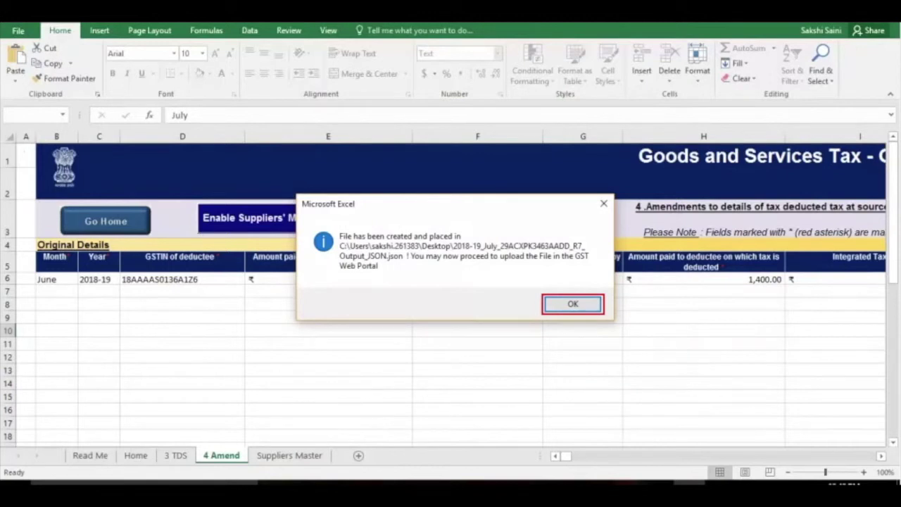